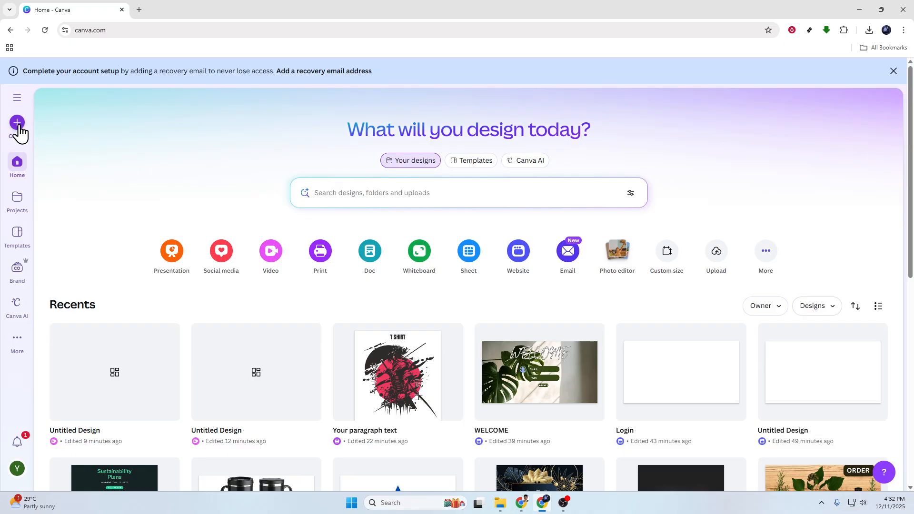
# Step: Search the template library for "facebook ad"
pyautogui.click(350, 184)
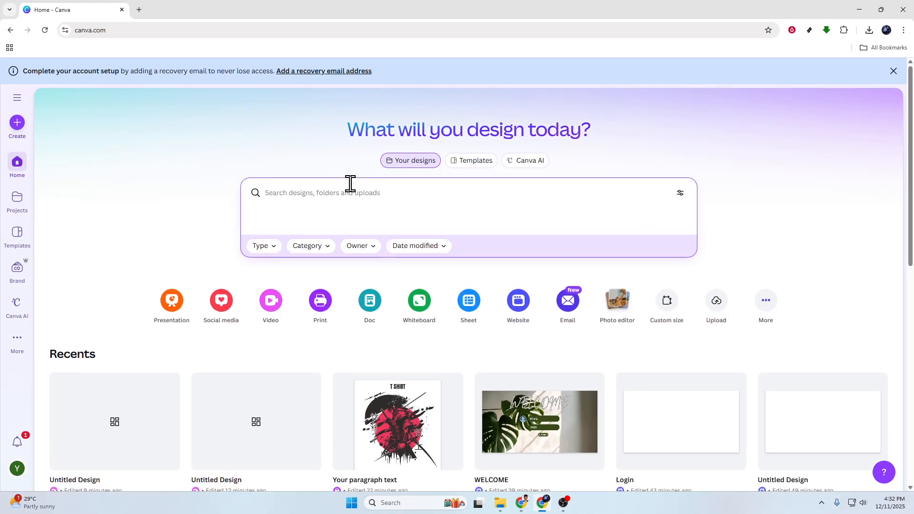
pyautogui.write('faceboo')
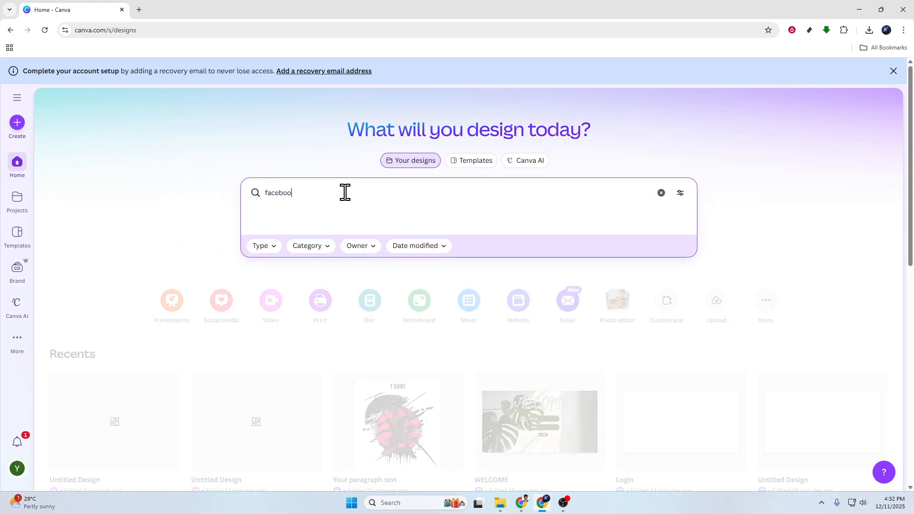
pyautogui.press('Return')
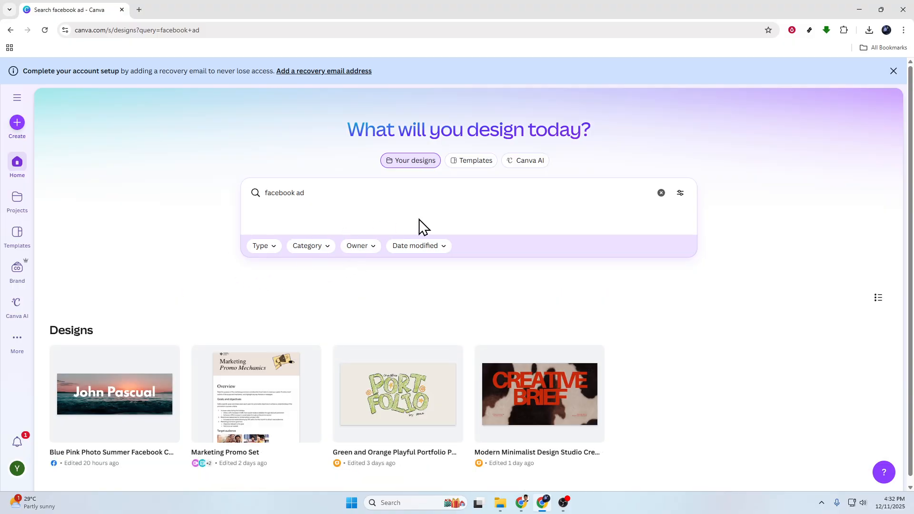
pyautogui.click(467, 163)
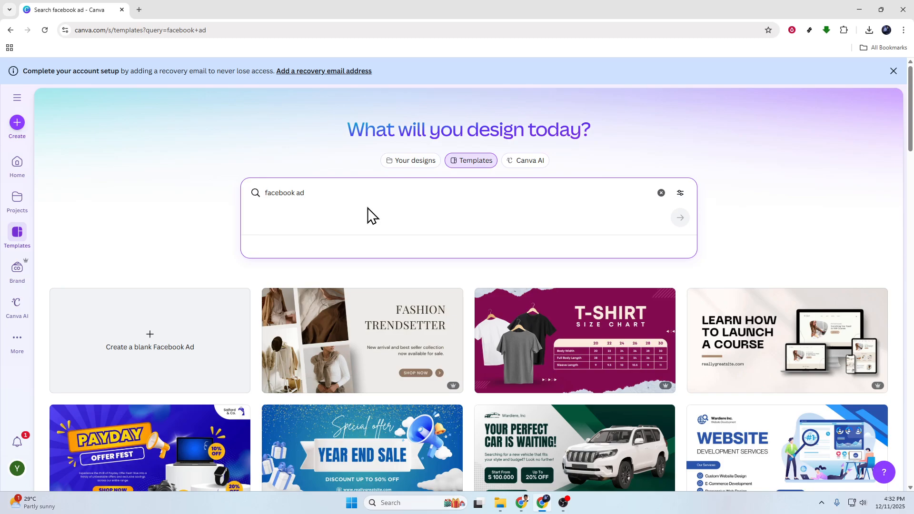
pyautogui.click(159, 206)
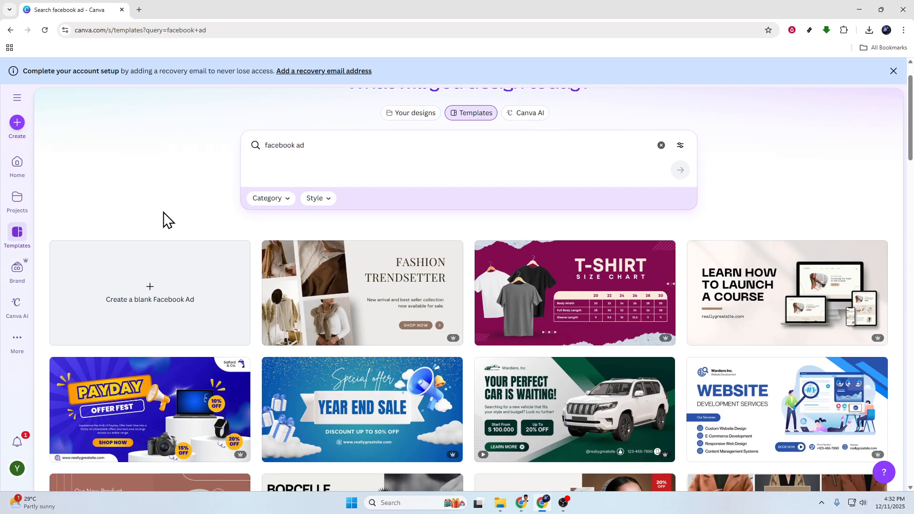
# Step: Open the Blue and Yellow Modern Payday Sale Facebook Ad template for customizing
pyautogui.scroll(-3, 138, 216)
pyautogui.click(164, 284)
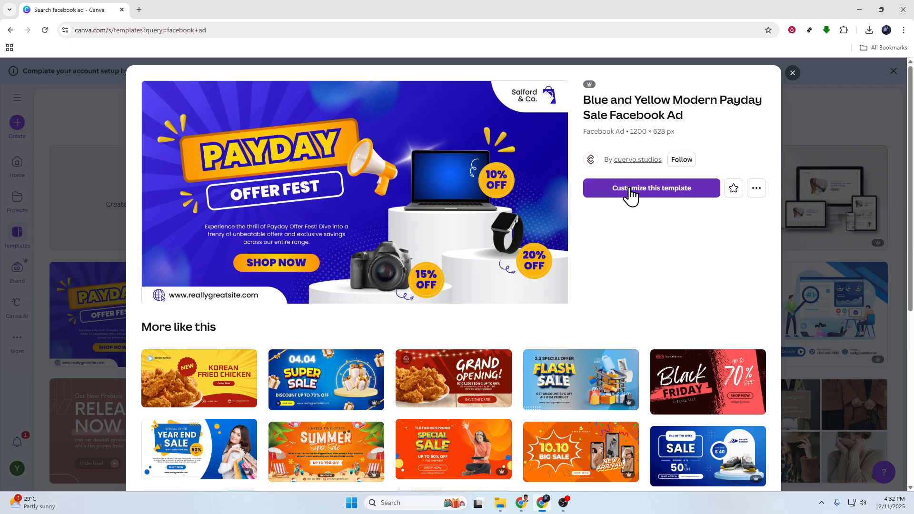
pyautogui.click(631, 193)
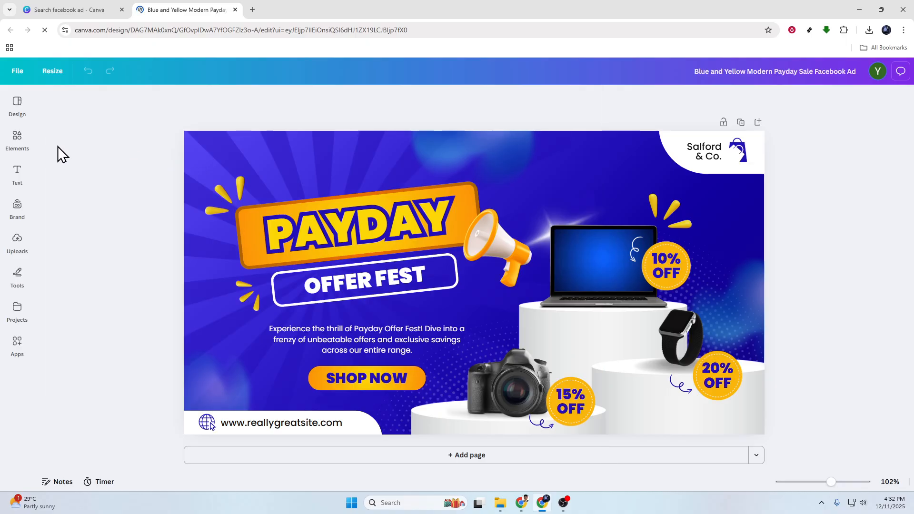
# Step: Search the design templates for "skin care" and apply the beige Beauty Skin Check template to the page
pyautogui.click(16, 104)
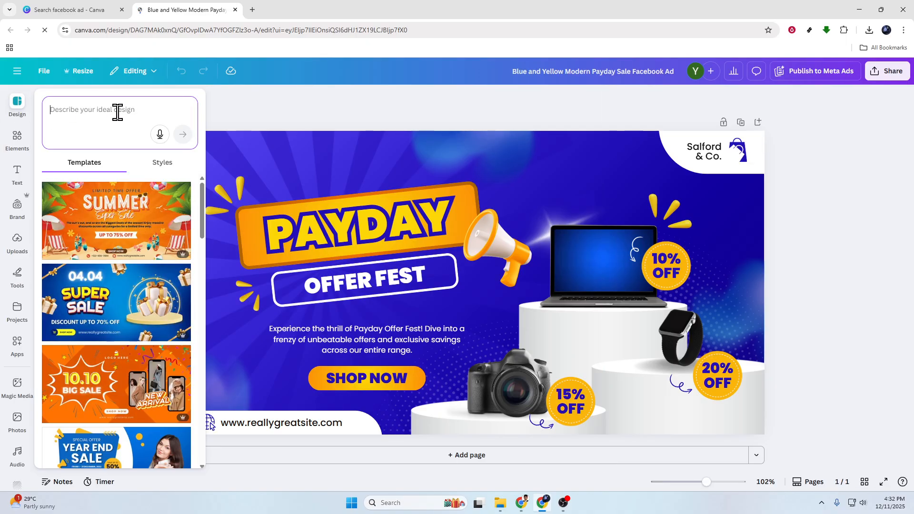
pyautogui.write('skin care')
pyautogui.press('Return')
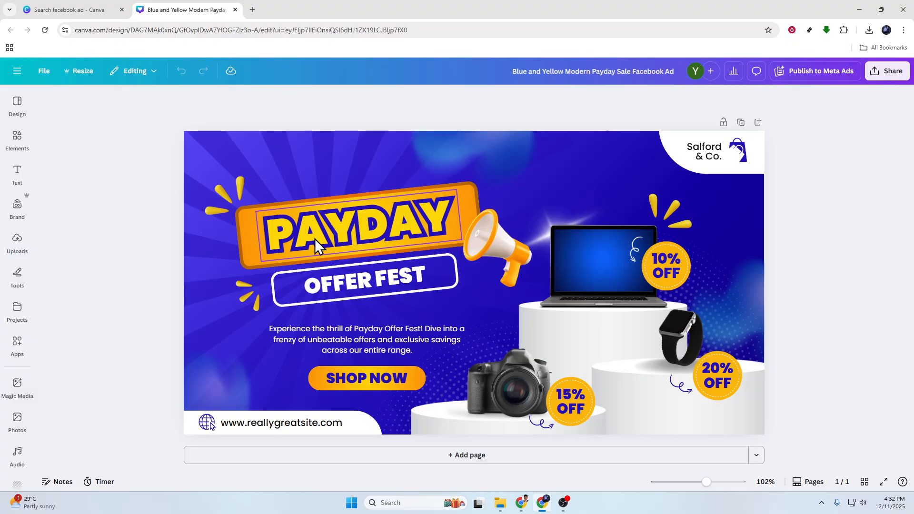
pyautogui.click(16, 107)
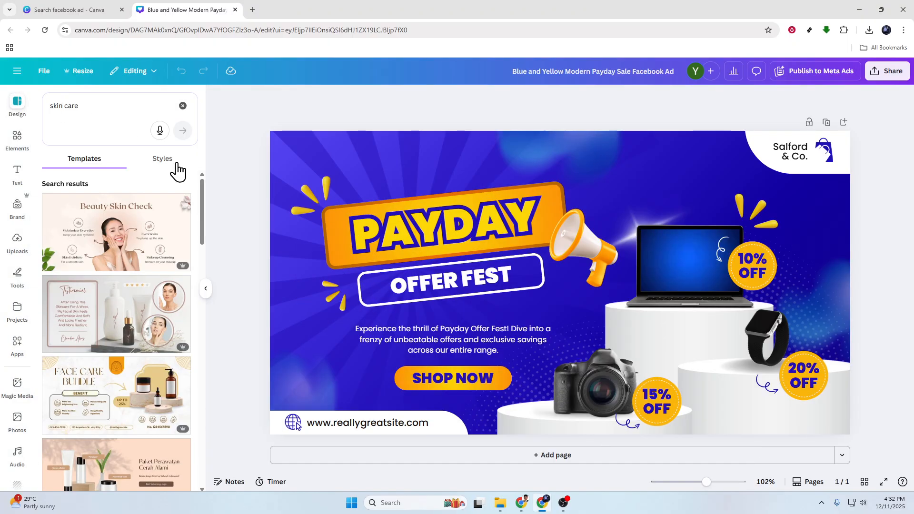
pyautogui.click(123, 246)
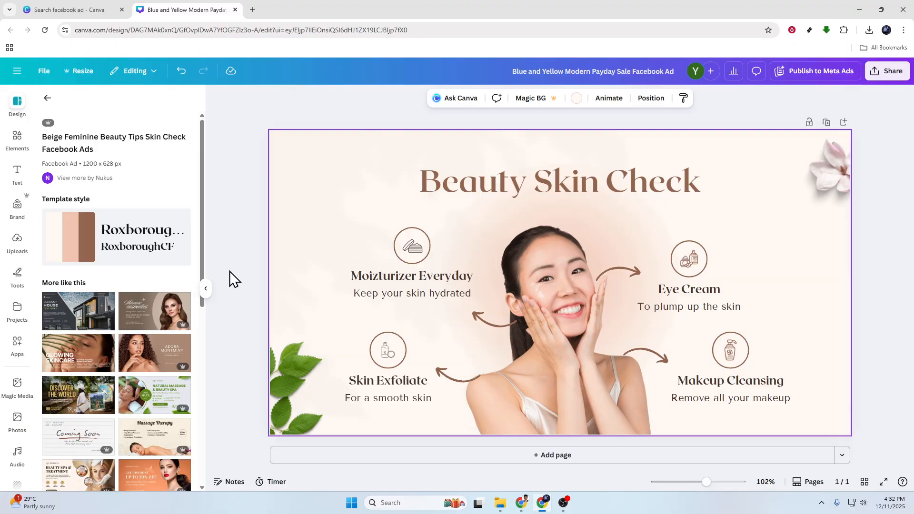
pyautogui.click(244, 267)
pyautogui.click(205, 300)
pyautogui.scroll(-2, 385, 340)
pyautogui.scroll(2, 385, 340)
pyautogui.scroll(-1, 385, 340)
pyautogui.scroll(2, 385, 340)
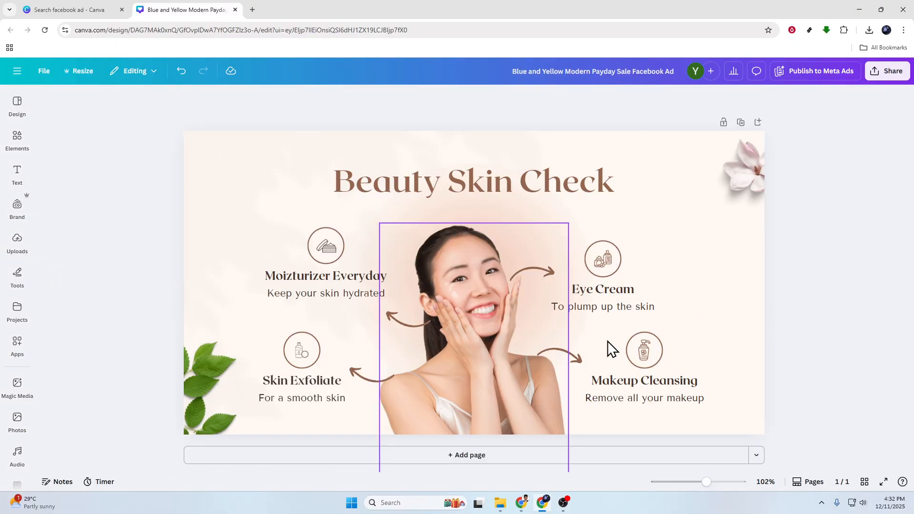
pyautogui.click(503, 273)
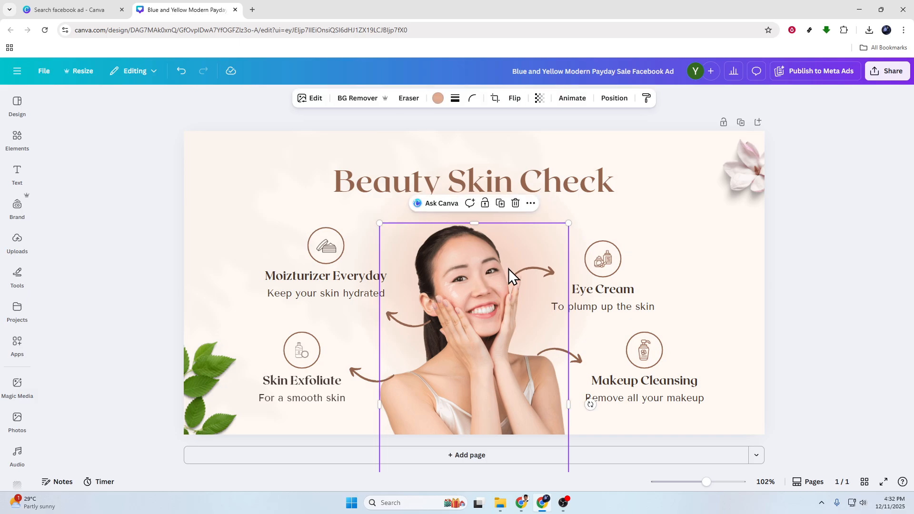
pyautogui.click(833, 264)
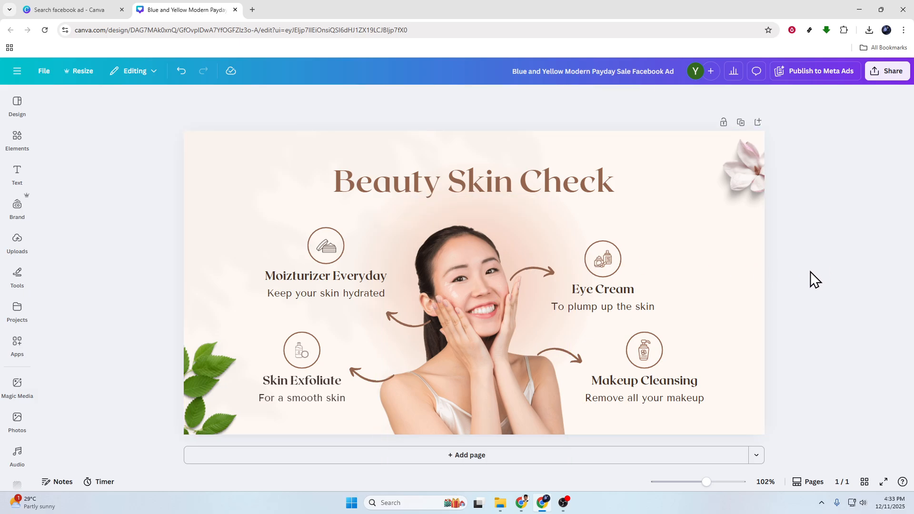
# Step: Remove the background from the photo of the woman with BG Remover
pyautogui.click(455, 379)
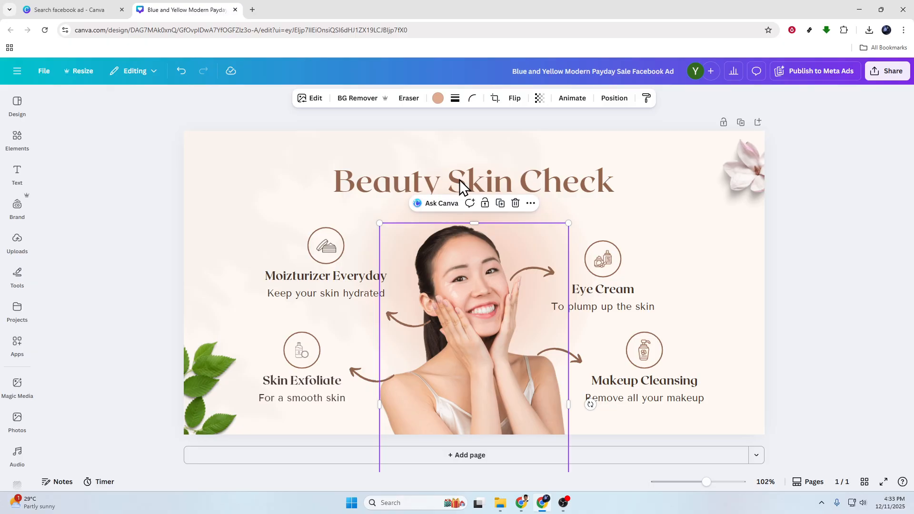
pyautogui.click(305, 100)
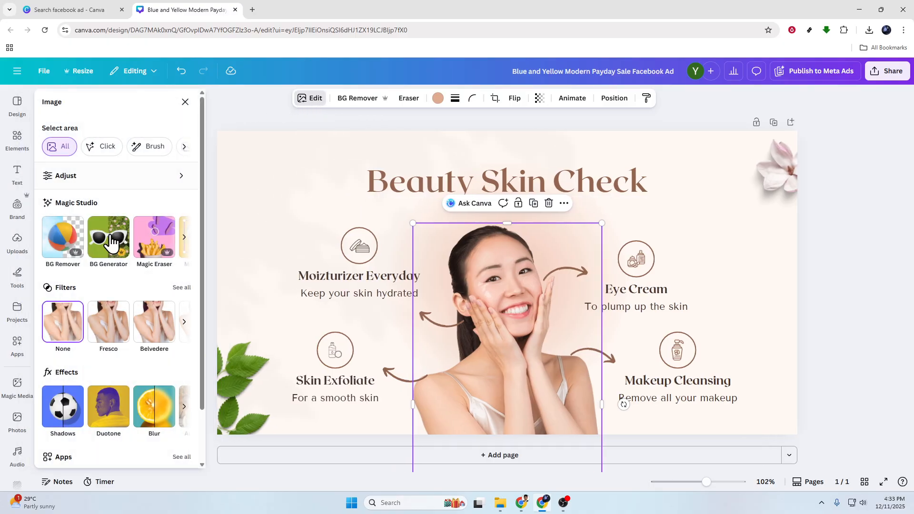
pyautogui.click(71, 238)
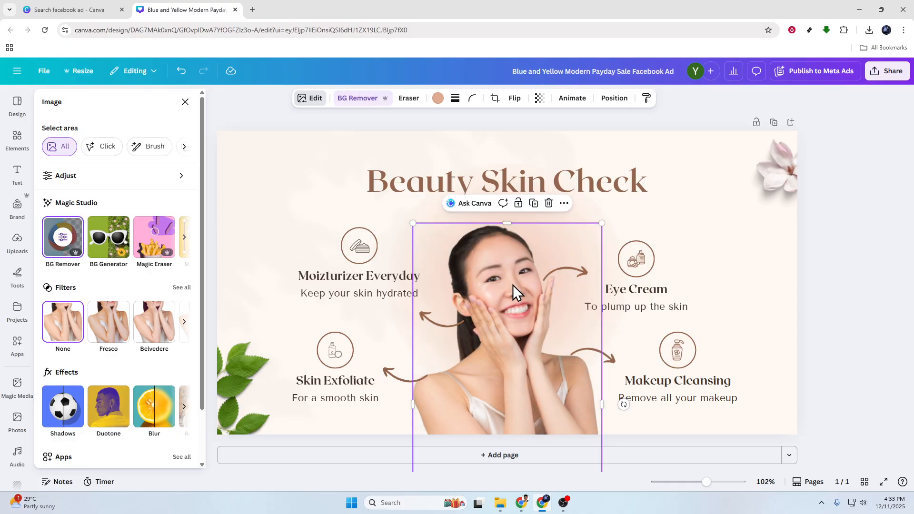
pyautogui.click(852, 255)
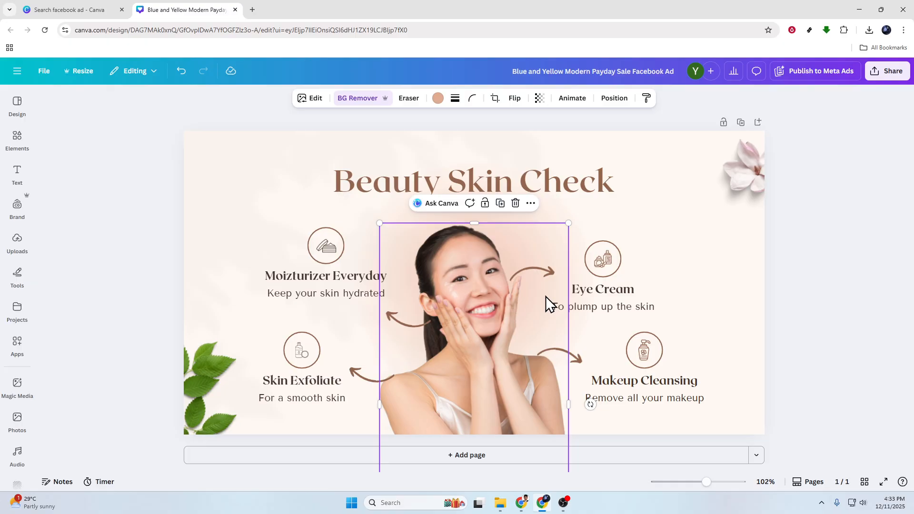
pyautogui.click(814, 297)
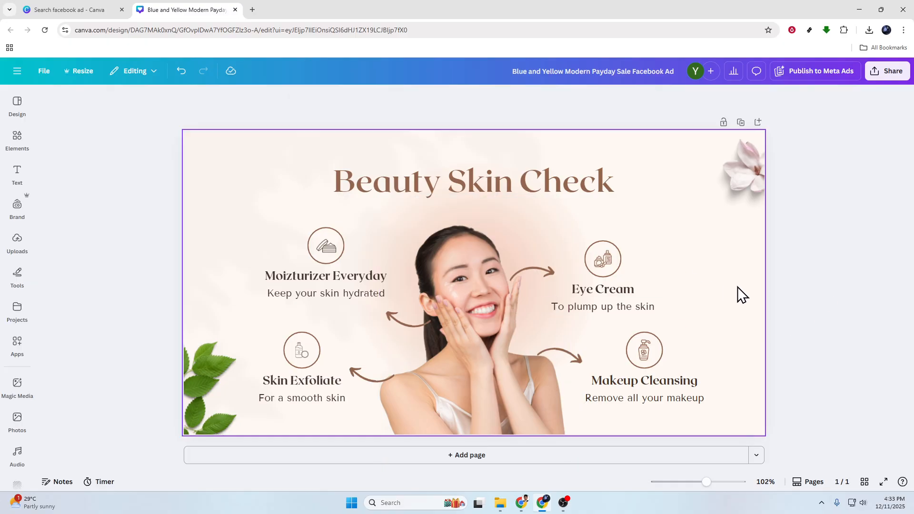
# Step: Search the elements for "green gradient" and add the horizontal green fade graphic to the page
pyautogui.click(673, 232)
pyautogui.click(17, 142)
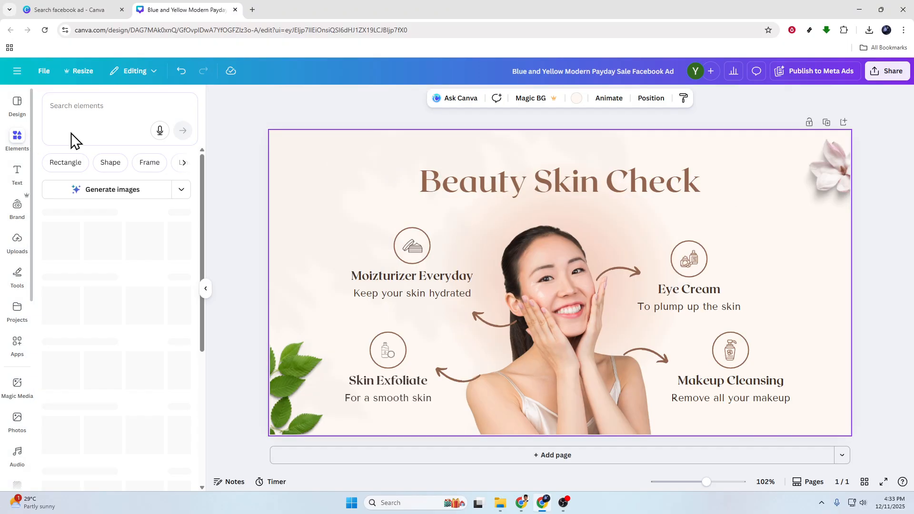
pyautogui.click(105, 109)
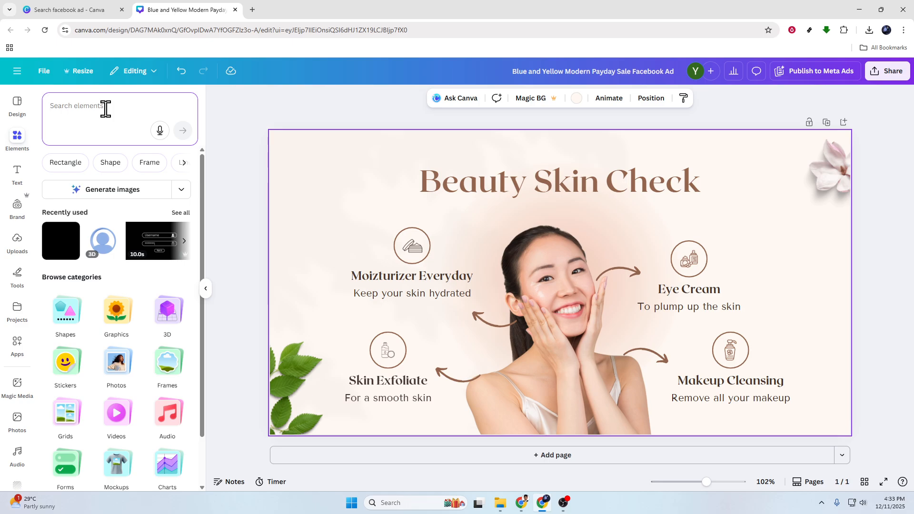
pyautogui.write('green ')
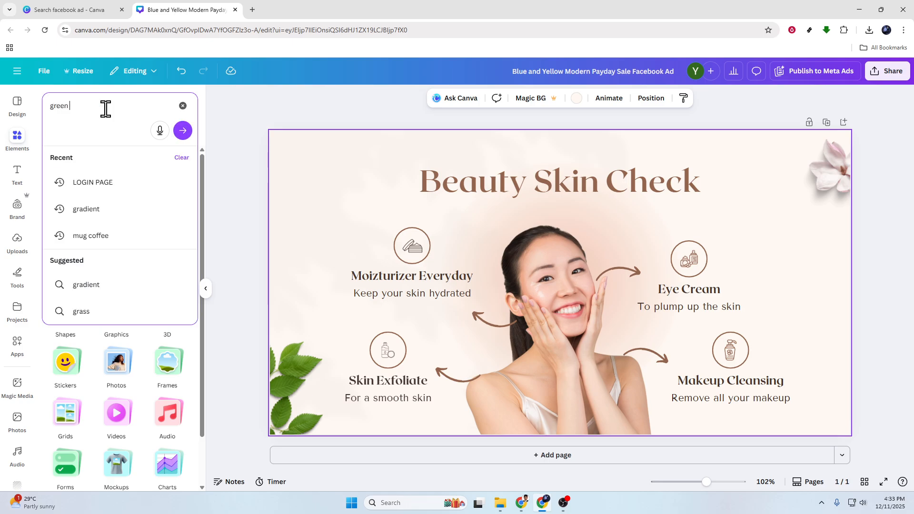
pyautogui.write('gradieant')
pyautogui.press('Return')
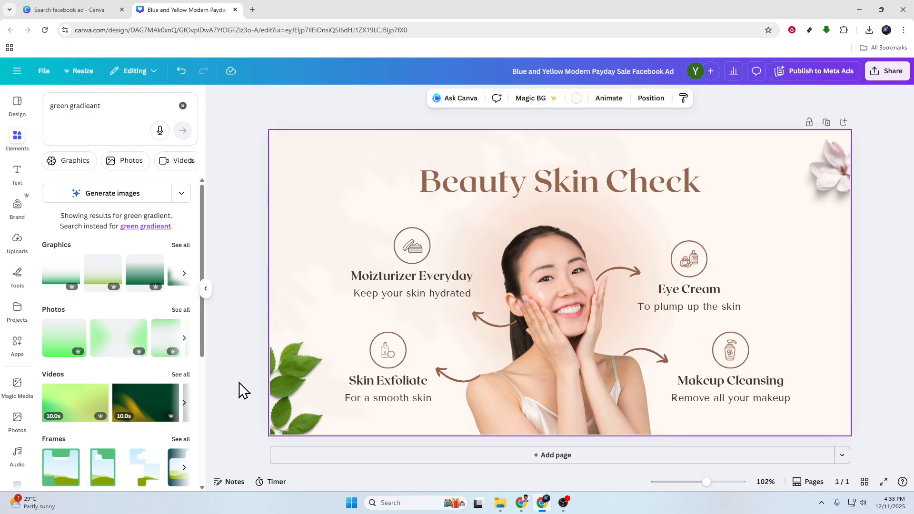
pyautogui.click(184, 273)
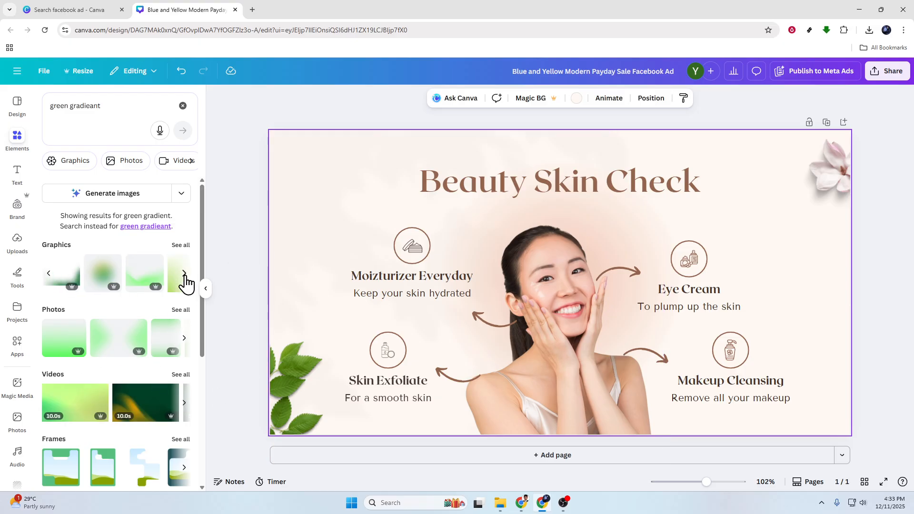
pyautogui.click(184, 274)
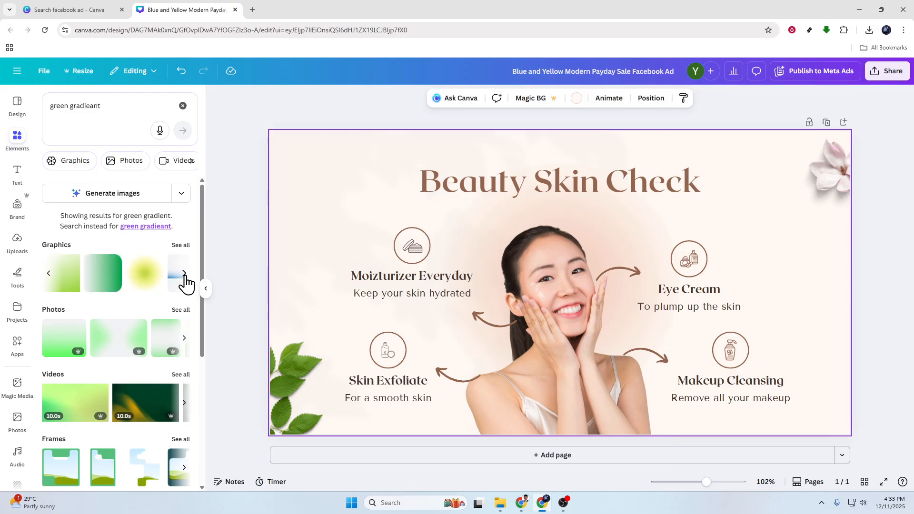
pyautogui.click(100, 286)
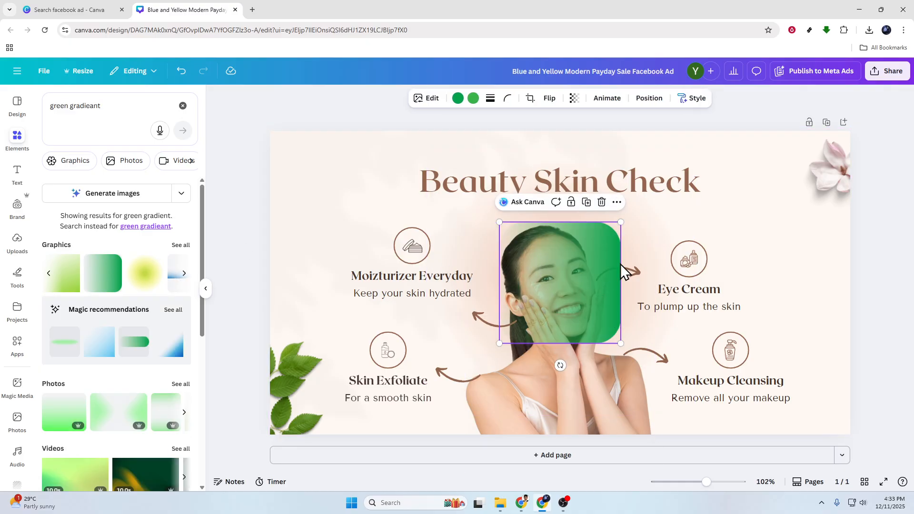
# Step: Enlarge the green gradient and arrange it so green fades inward from both the left and right edges of the ad
pyautogui.moveTo(621, 222); pyautogui.dragTo(859, 116)
pyautogui.moveTo(738, 223); pyautogui.dragTo(233, 204)
pyautogui.moveTo(417, 235); pyautogui.dragTo(21, 241)
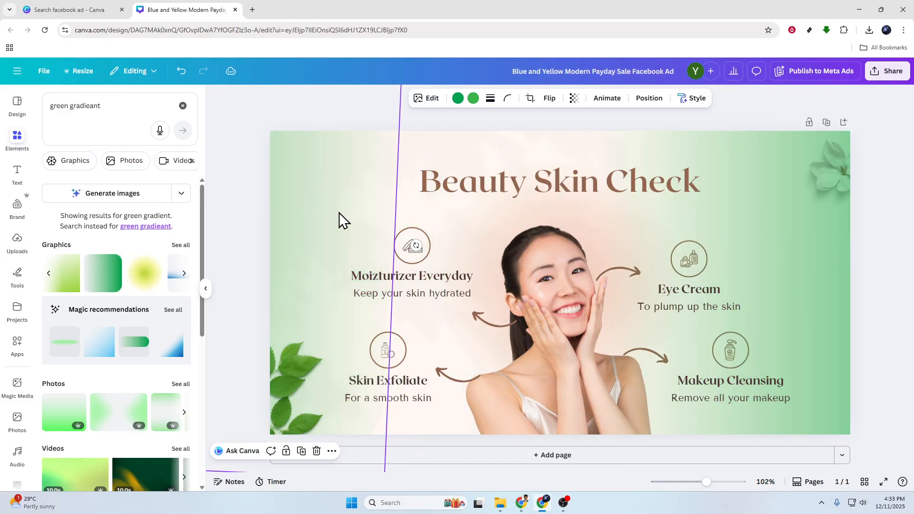
pyautogui.click(871, 250)
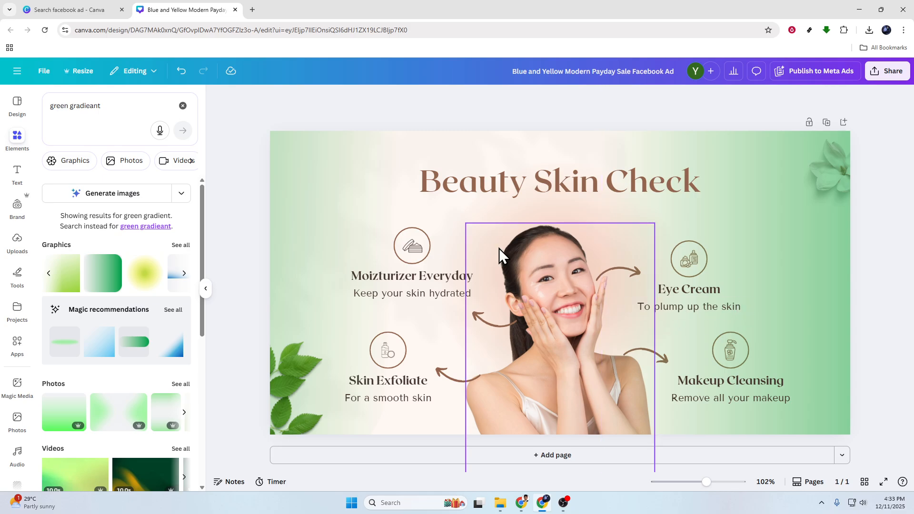
# Step: Search the elements for "face wash" and add the blue Face Wash tube graphic
pyautogui.click(122, 108)
pyautogui.write('face wash')
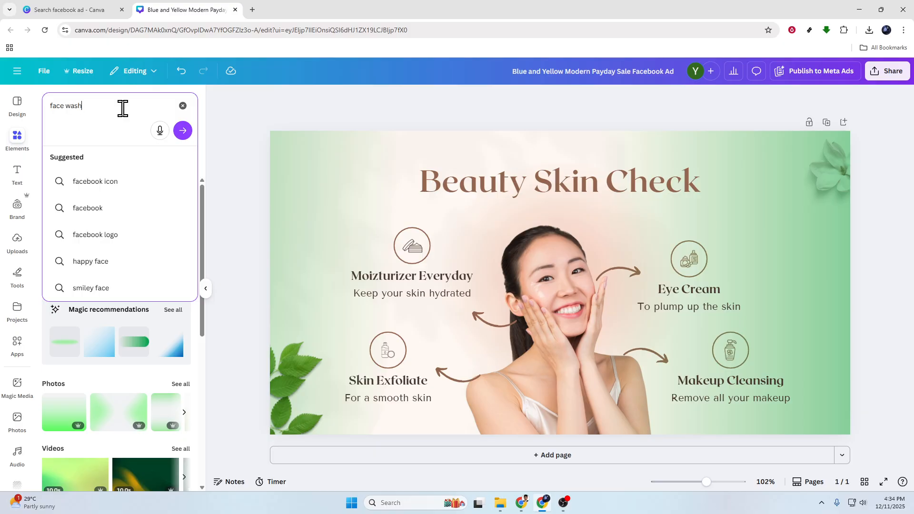
pyautogui.press('Return')
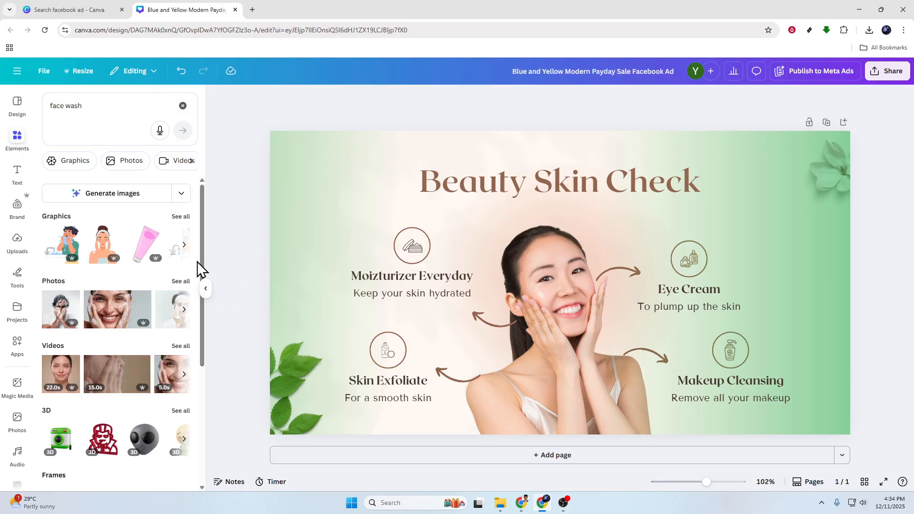
pyautogui.click(185, 244)
pyautogui.click(185, 245)
pyautogui.click(184, 245)
pyautogui.click(186, 245)
pyautogui.click(48, 246)
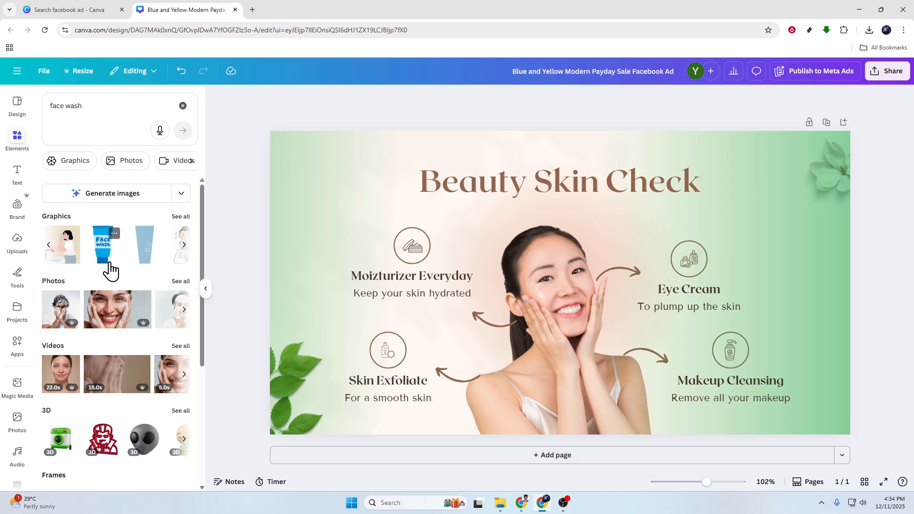
pyautogui.click(106, 257)
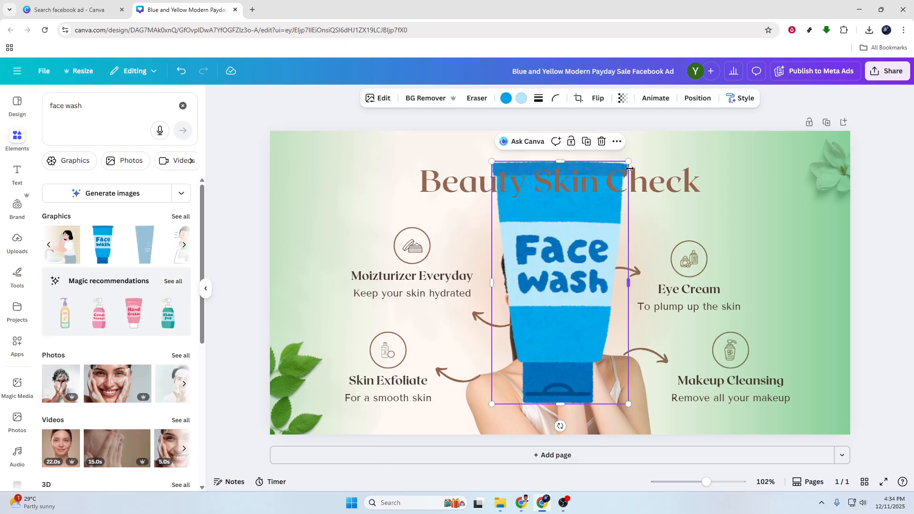
# Step: Shrink the Face Wash tube and place it near the ad's right edge, beside the Eye Cream text
pyautogui.moveTo(629, 162); pyautogui.dragTo(578, 257)
pyautogui.moveTo(546, 310); pyautogui.dragTo(784, 239)
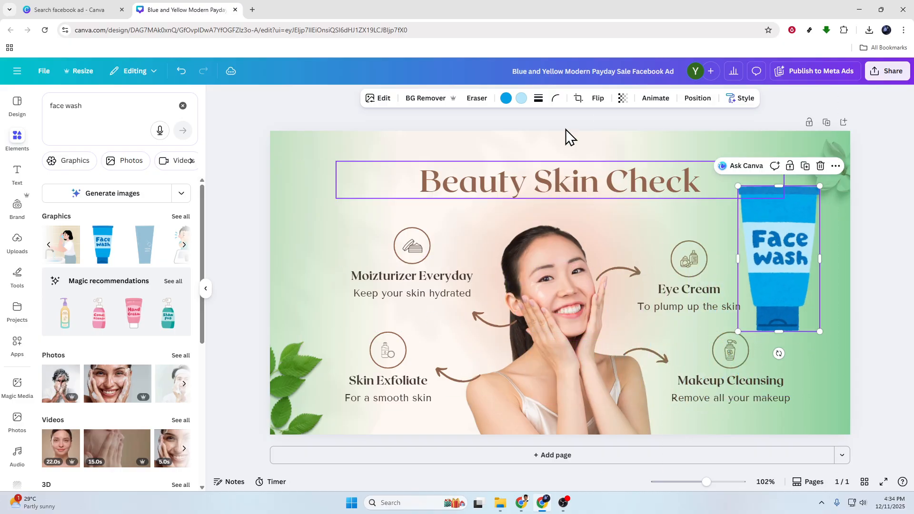
pyautogui.click(413, 129)
# Step: Search the elements for "bubbles" and place the light blue bubbles graphic in the ad's upper-left corner
pyautogui.click(106, 112)
pyautogui.write('bubbles')
pyautogui.press('Return')
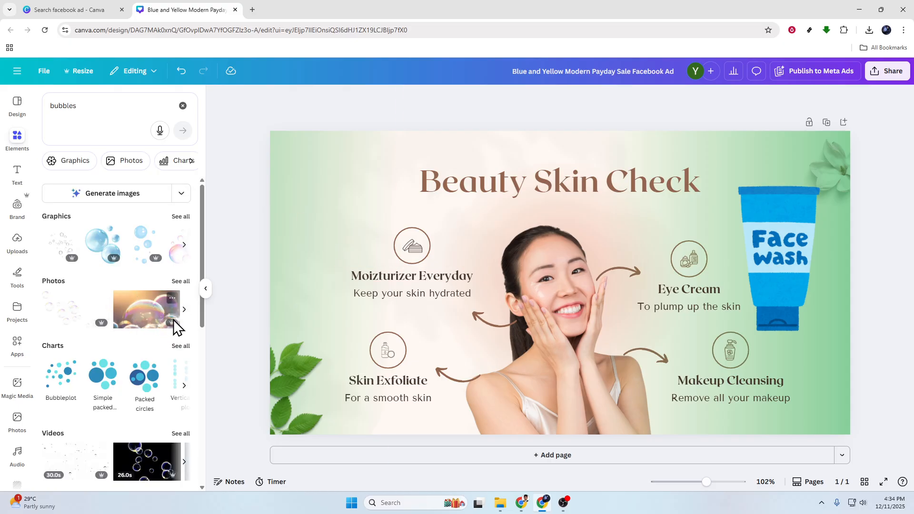
pyautogui.click(149, 243)
pyautogui.moveTo(577, 284); pyautogui.dragTo(335, 191)
pyautogui.click(239, 220)
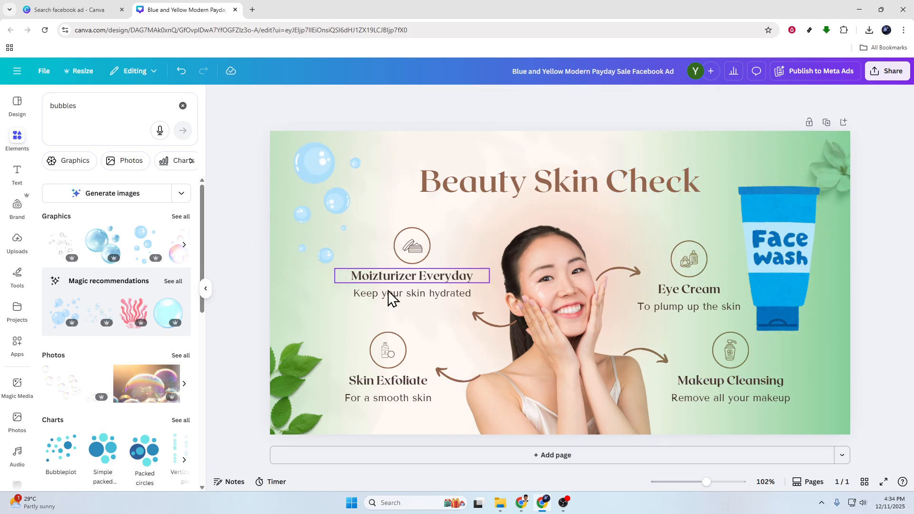
# Step: Move the Face Wash tube slightly upward and closer to the ad's right edge, and try out its transparency setting
pyautogui.moveTo(792, 285); pyautogui.dragTo(794, 262)
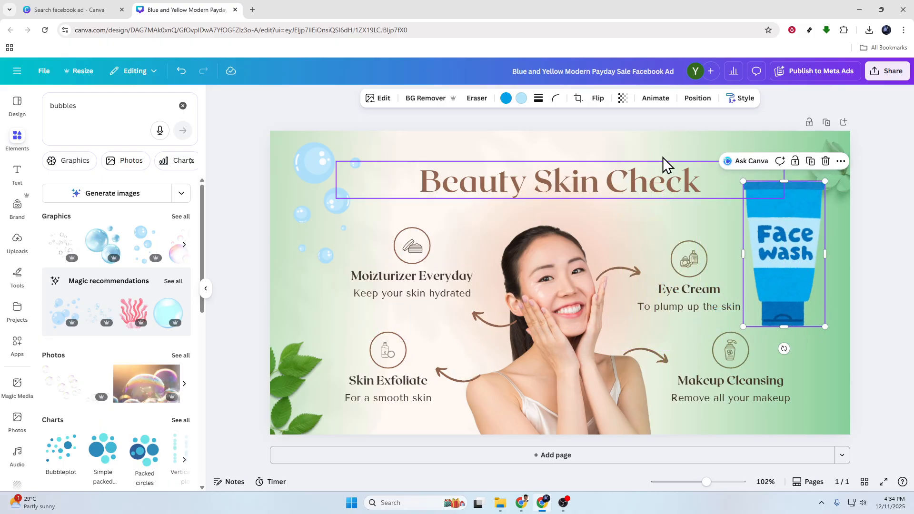
pyautogui.click(623, 99)
pyautogui.moveTo(648, 137)
pyautogui.mouseDown()
pyautogui.moveTo(628, 138)
pyautogui.moveTo(659, 146)
pyautogui.mouseUp()
pyautogui.click(793, 229)
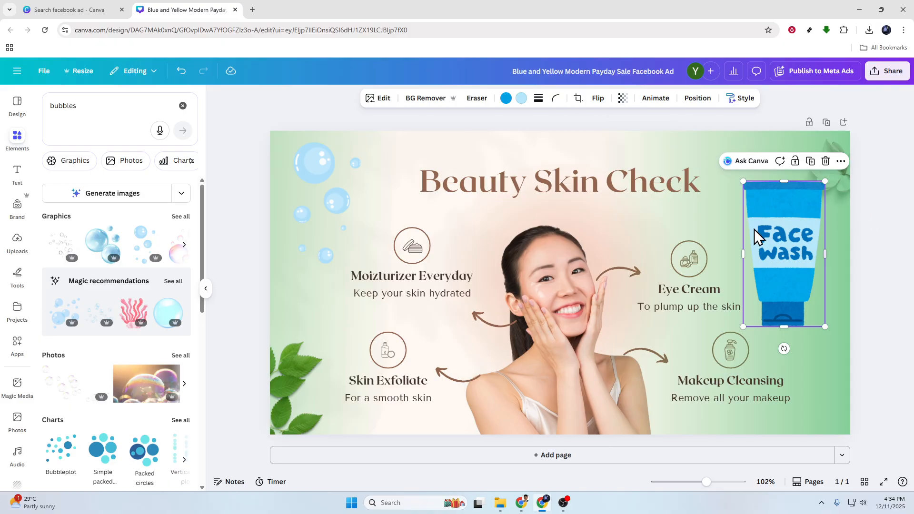
pyautogui.click(206, 289)
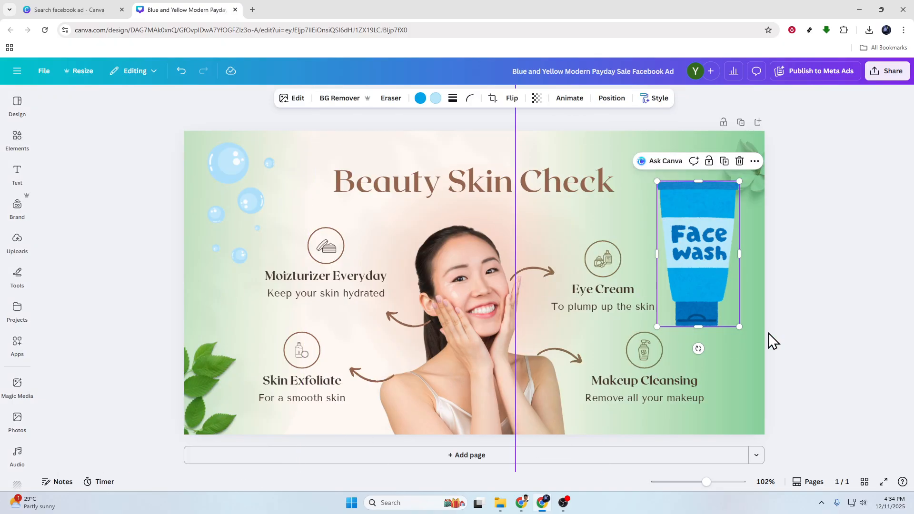
pyautogui.click(797, 341)
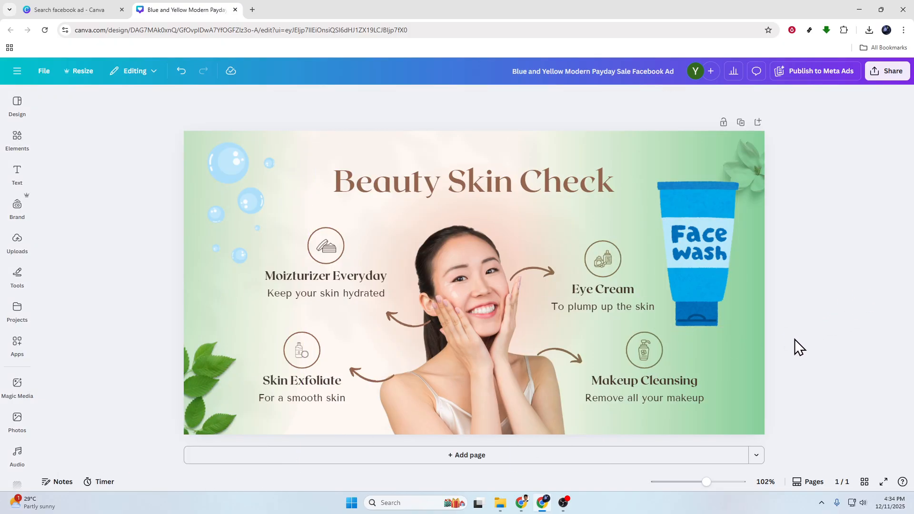
# Step: Search the elements for "water drops" and add the scattered clear droplets graphic to the ad
pyautogui.click(712, 317)
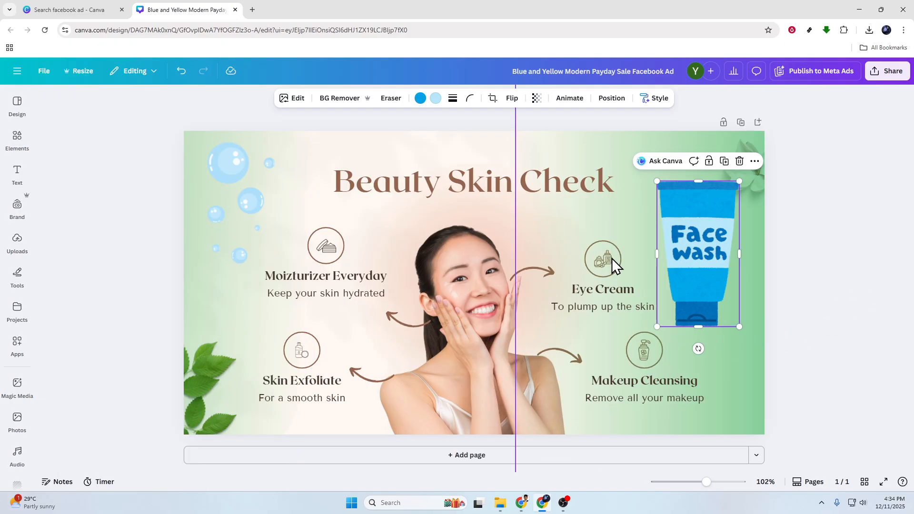
pyautogui.click(101, 250)
pyautogui.click(18, 140)
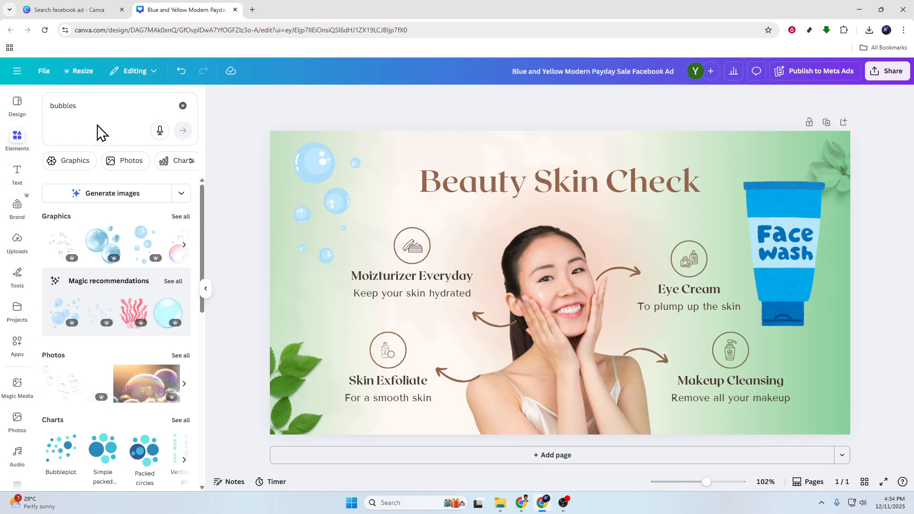
pyautogui.click(98, 108)
pyautogui.write('water drops')
pyautogui.press('Return')
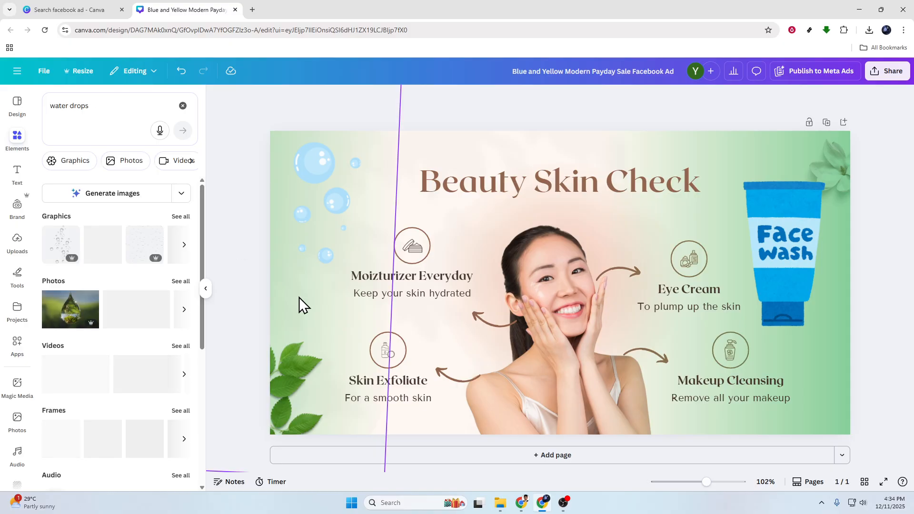
pyautogui.click(103, 252)
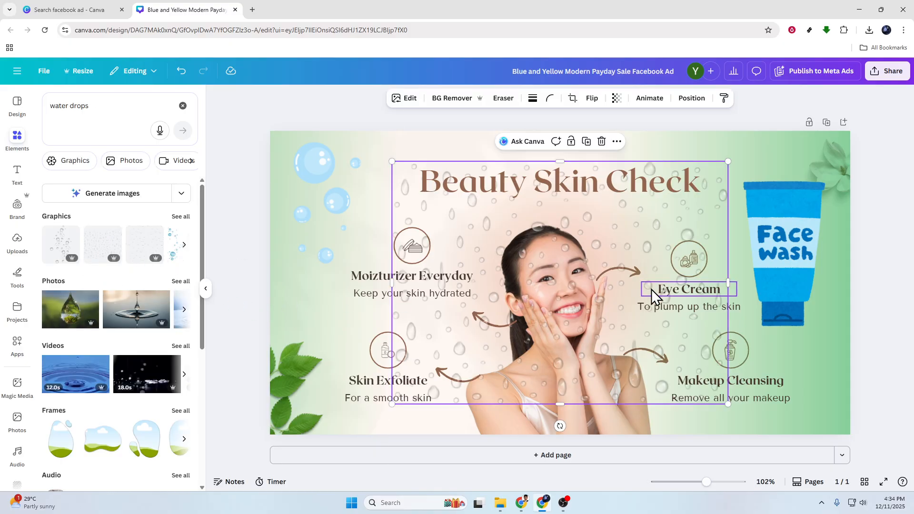
# Step: Make the water drops graphic more transparent and move it to the ad's upper-right corner
pyautogui.click(606, 98)
pyautogui.moveTo(627, 149); pyautogui.dragTo(586, 150)
pyautogui.moveTo(648, 237); pyautogui.dragTo(829, 114)
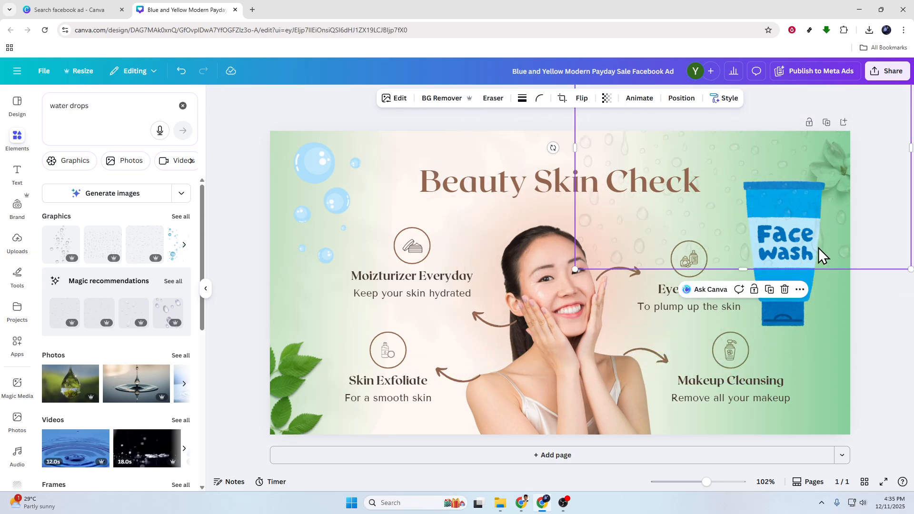
# Step: Reorder the layers so the water drops lie beneath the Face Wash tube and bubbles, just above the green gradients
pyautogui.click(681, 98)
pyautogui.click(162, 122)
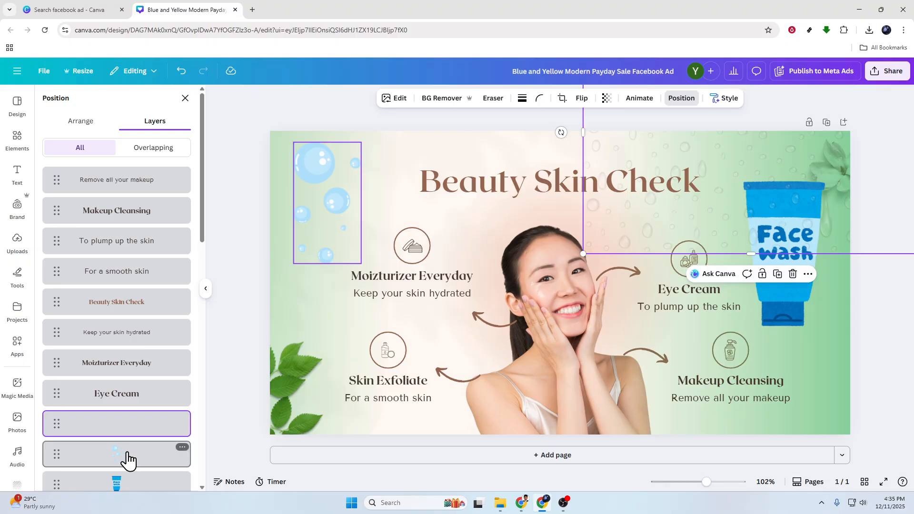
pyautogui.moveTo(134, 432); pyautogui.dragTo(143, 400)
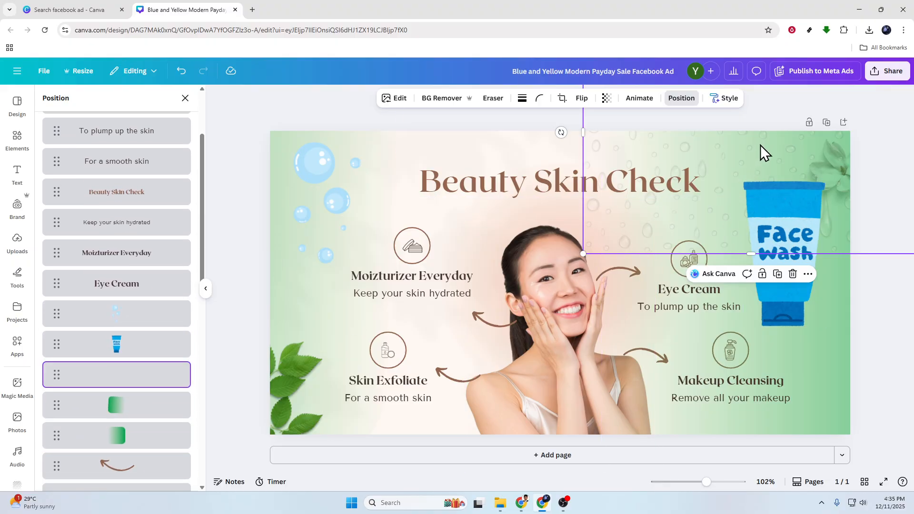
# Step: Duplicate the water drops graphic twice, covering the upper-left and lower-left areas of the ad
pyautogui.moveTo(646, 125); pyautogui.dragTo(282, 219)
pyautogui.moveTo(337, 313); pyautogui.dragTo(316, 509)
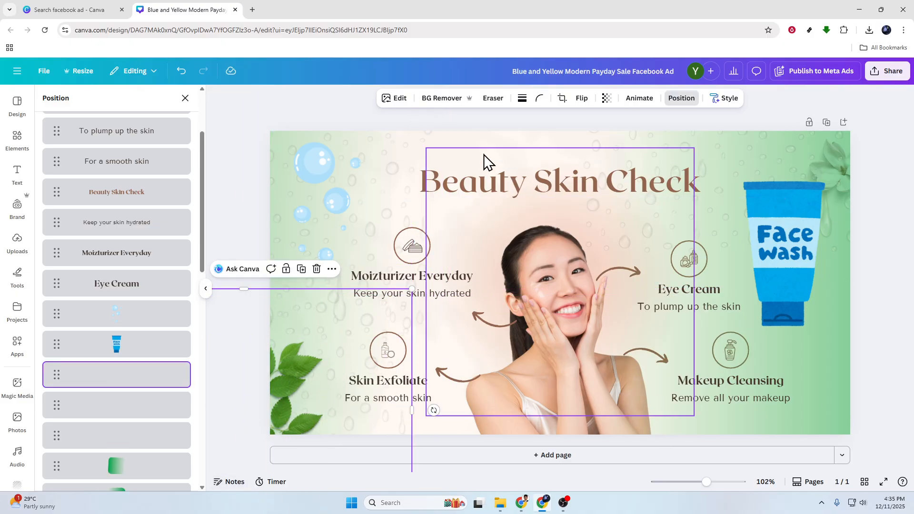
pyautogui.click(186, 99)
pyautogui.click(277, 107)
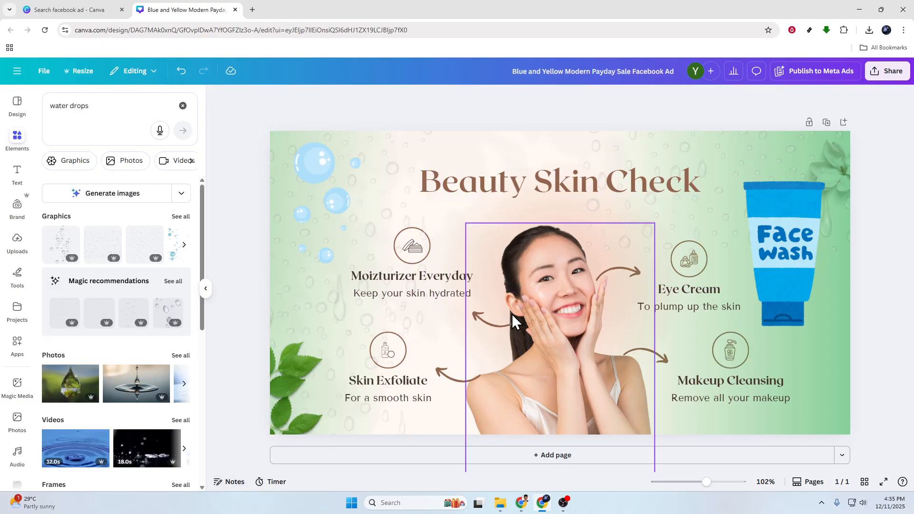
# Step: Review the ad's title and the Moizturizer Everyday, Eye Cream and Makeup Cleansing headings
pyautogui.click(610, 191)
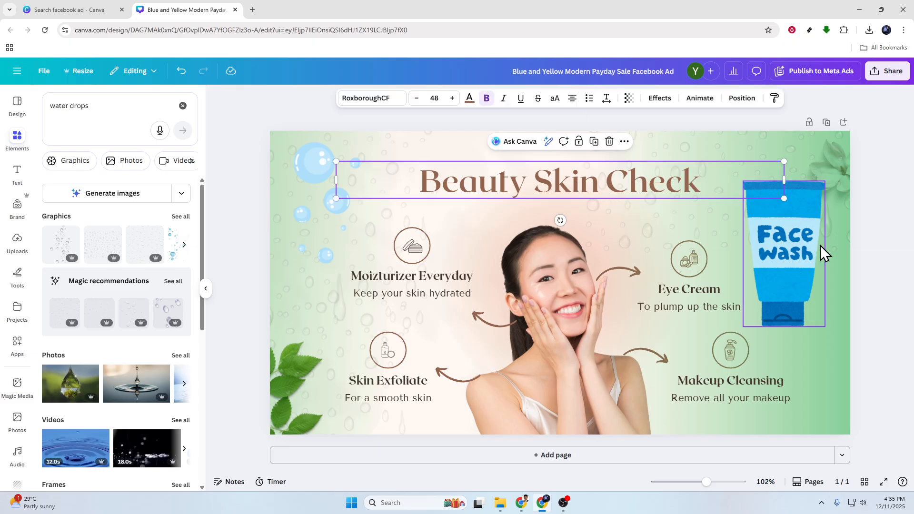
pyautogui.click(874, 234)
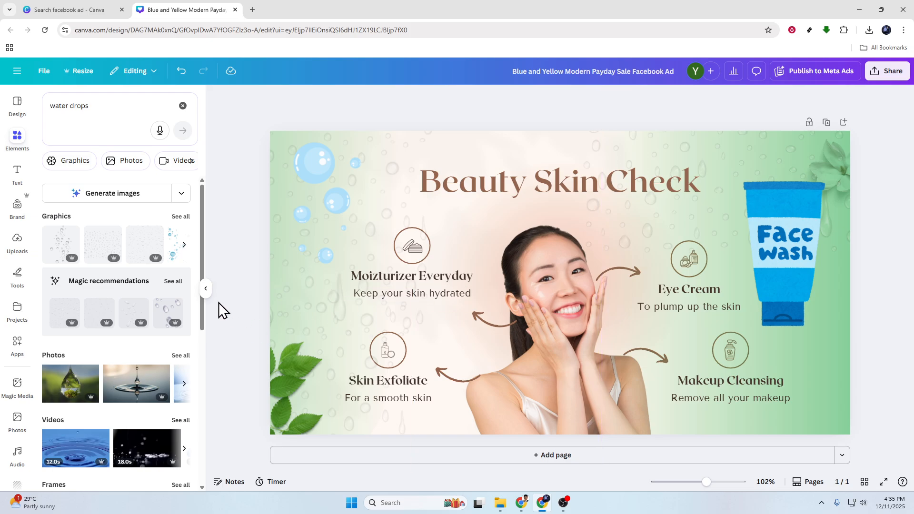
pyautogui.click(206, 289)
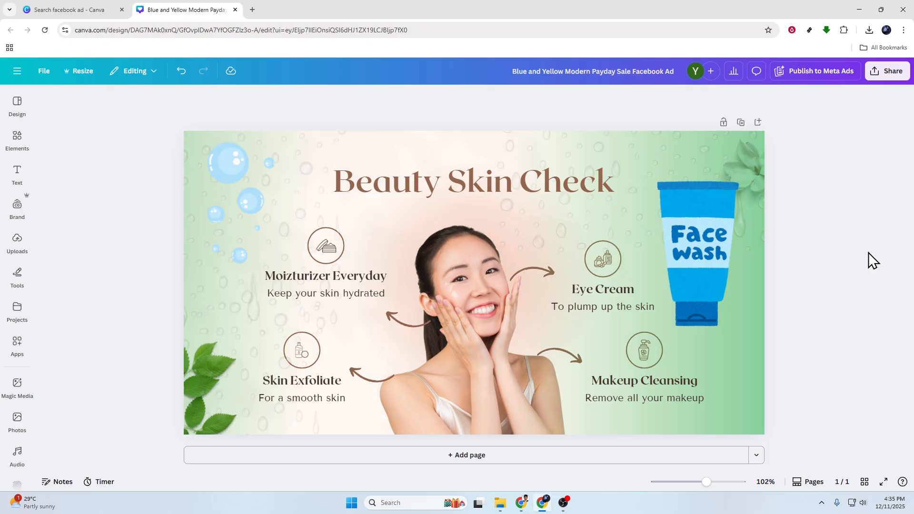
pyautogui.click(336, 276)
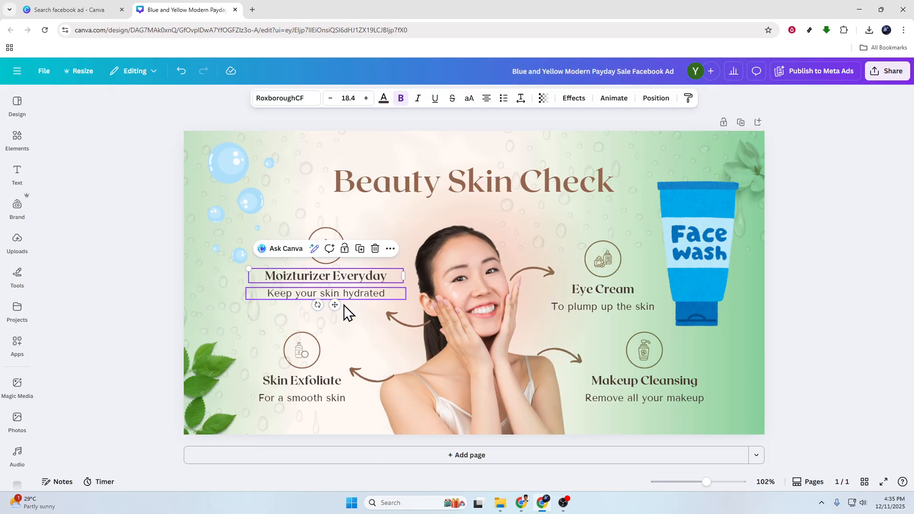
pyautogui.click(598, 299)
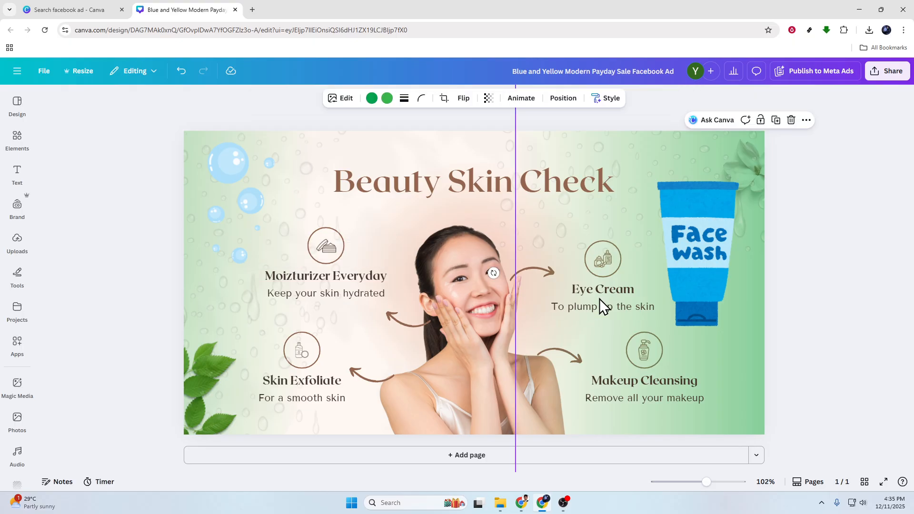
pyautogui.click(609, 290)
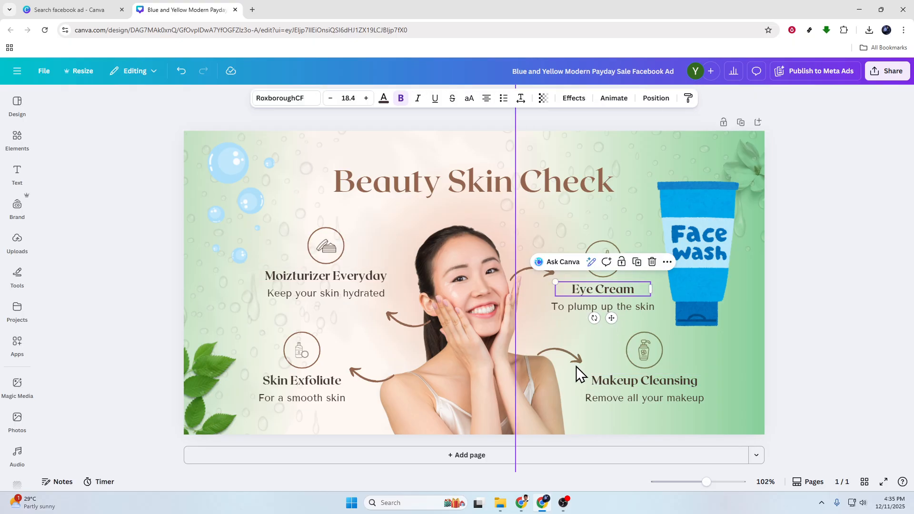
pyautogui.click(636, 382)
pyautogui.click(816, 336)
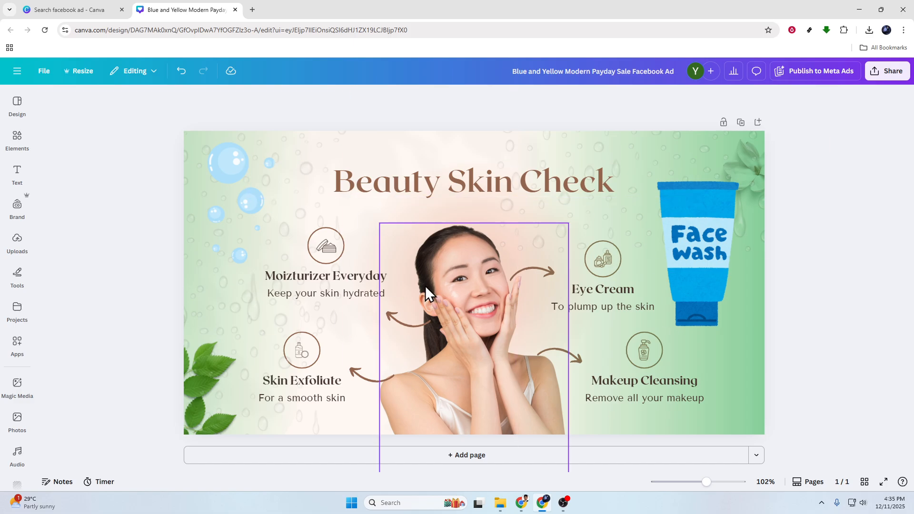
# Step: Examine the layer order of the ad's elements with the Face Wash tube selected
pyautogui.click(691, 231)
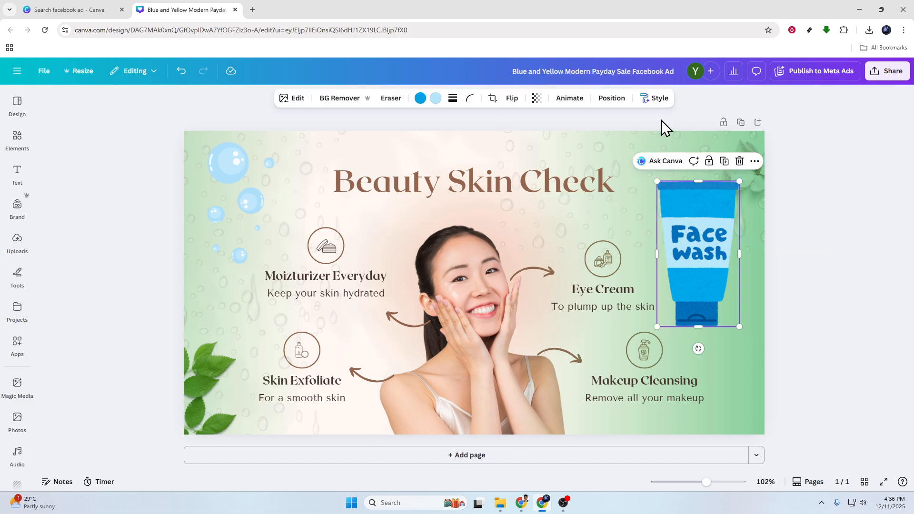
pyautogui.click(610, 99)
pyautogui.scroll(-5, 113, 299)
pyautogui.scroll(-5, 114, 374)
pyautogui.scroll(10, 114, 377)
pyautogui.scroll(2, 115, 371)
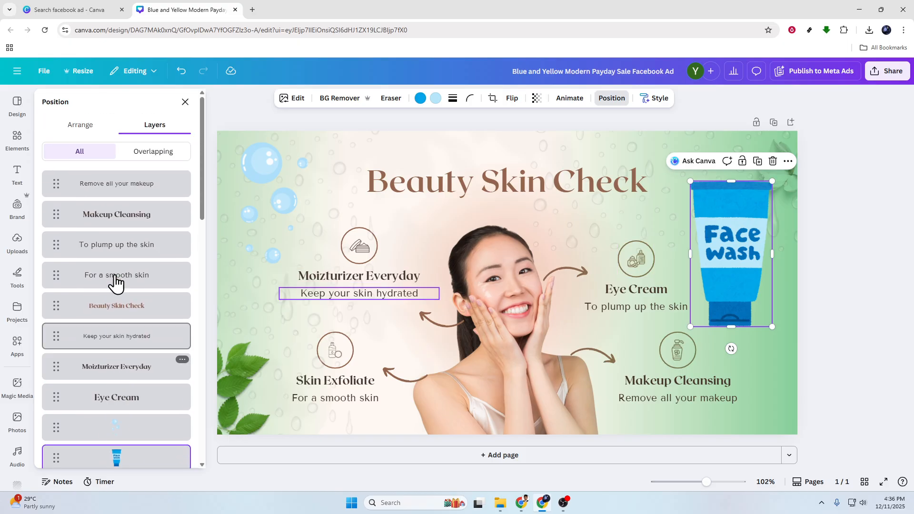
pyautogui.click(823, 235)
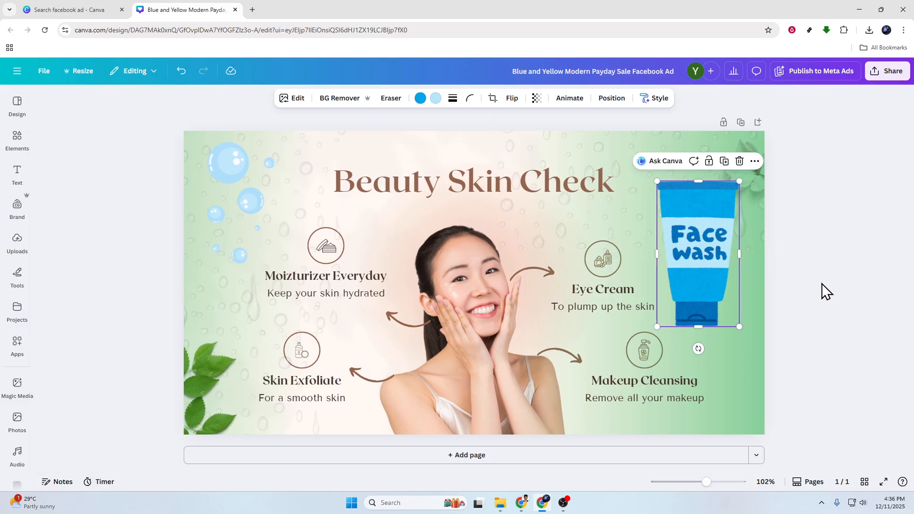
# Step: Duplicate the upper-right water drops graphic and place the copy over the ad's lower-right corner
pyautogui.click(616, 173)
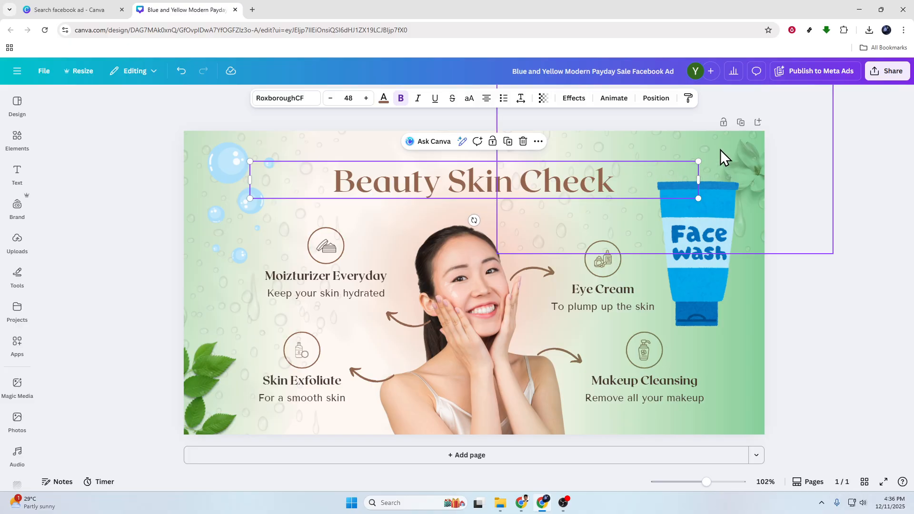
pyautogui.click(705, 150)
pyautogui.moveTo(705, 150); pyautogui.dragTo(743, 385)
pyautogui.click(830, 209)
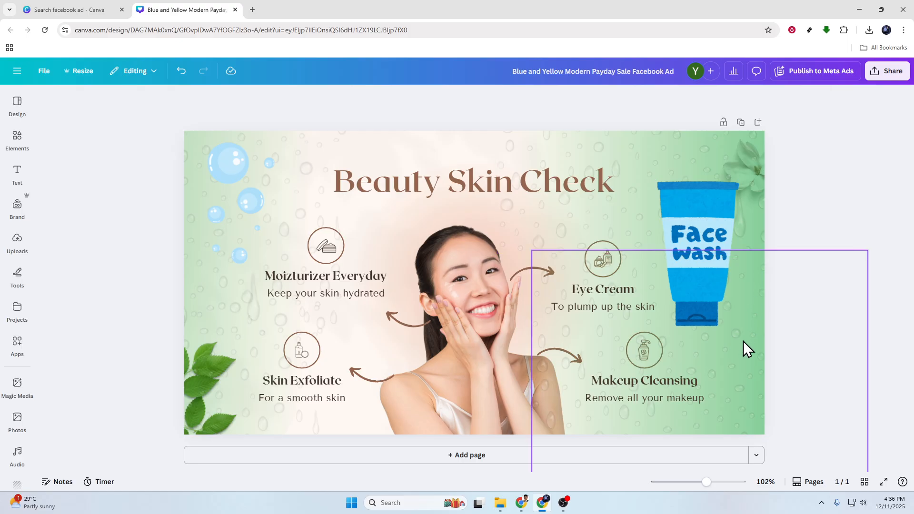
pyautogui.click(762, 334)
pyautogui.click(837, 156)
# Step: Download the finished ad as a PNG with the export size increased
pyautogui.click(890, 73)
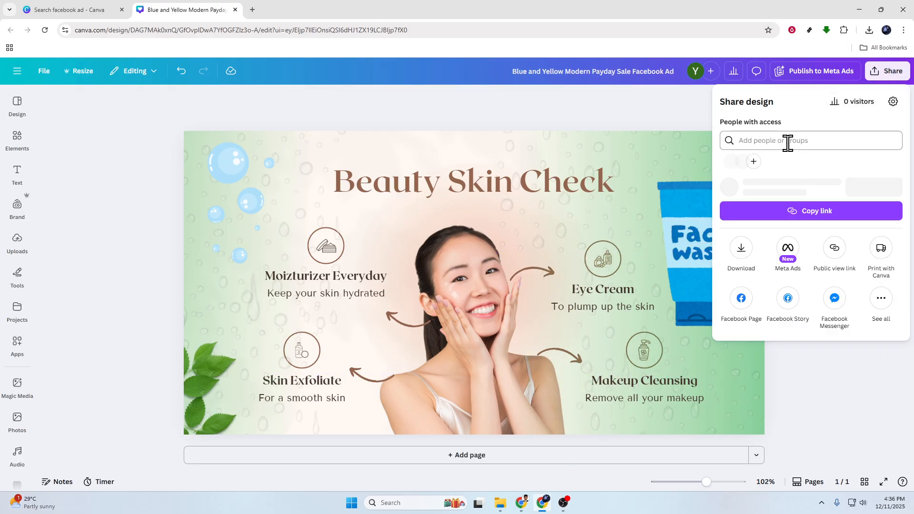
pyautogui.click(741, 267)
pyautogui.click(833, 142)
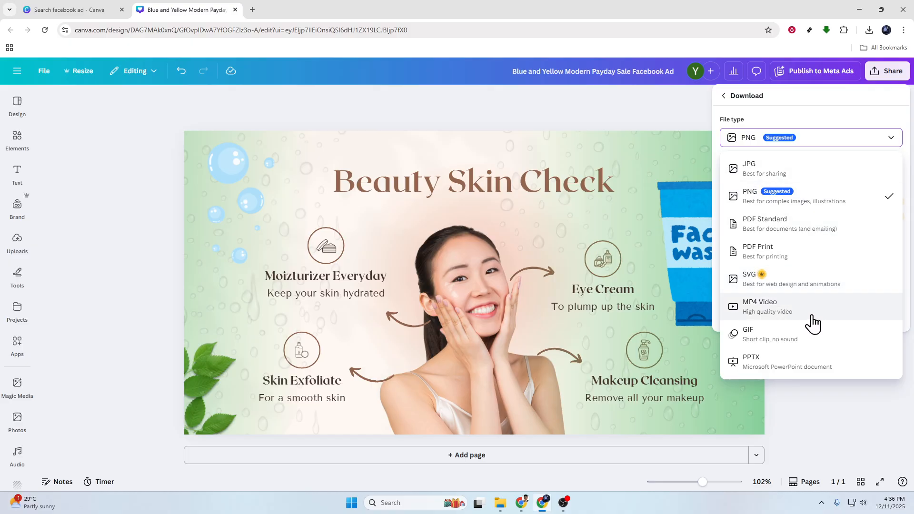
pyautogui.click(820, 206)
pyautogui.moveTo(755, 173); pyautogui.dragTo(857, 171)
pyautogui.click(830, 282)
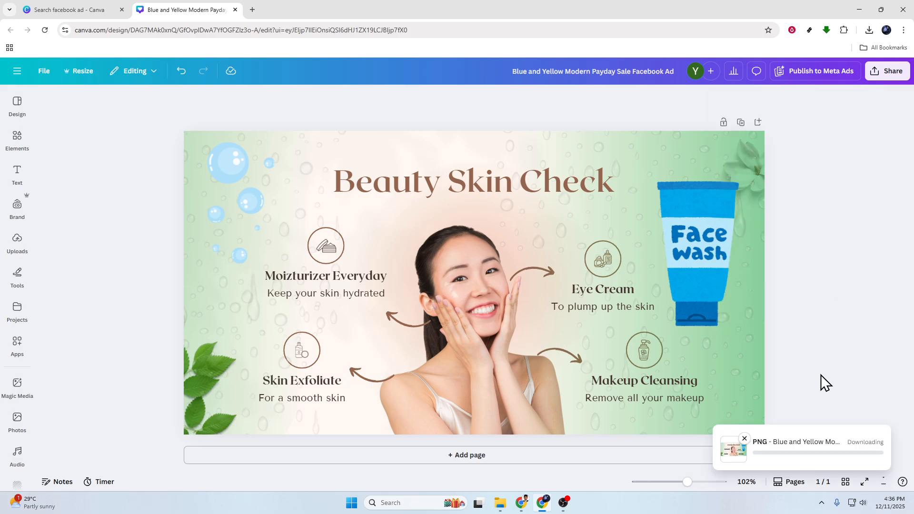